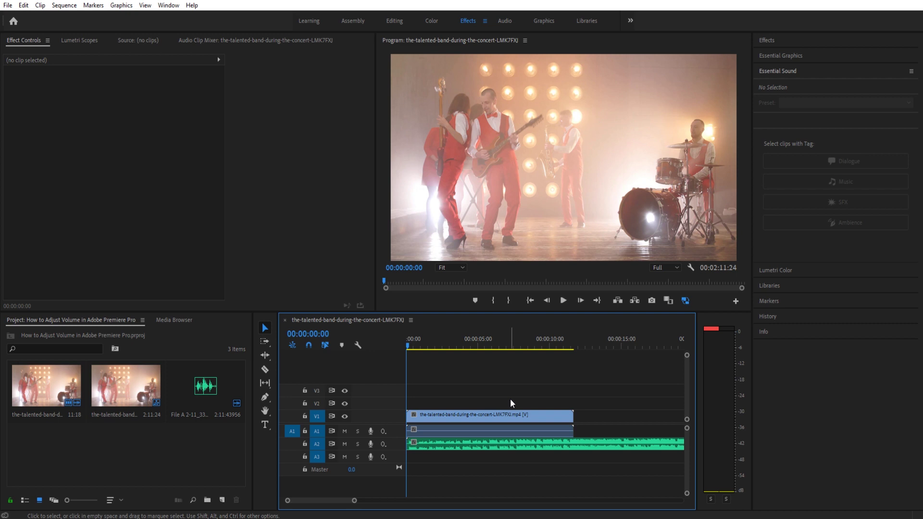
Play the concert sequence's opening to 00:00:01:20, then select the A2 music clip.
click(432, 448)
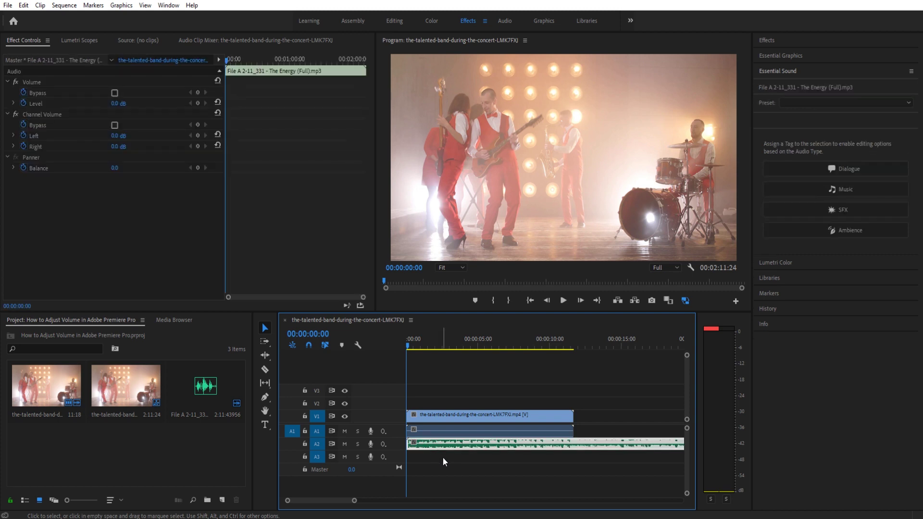
click(462, 370)
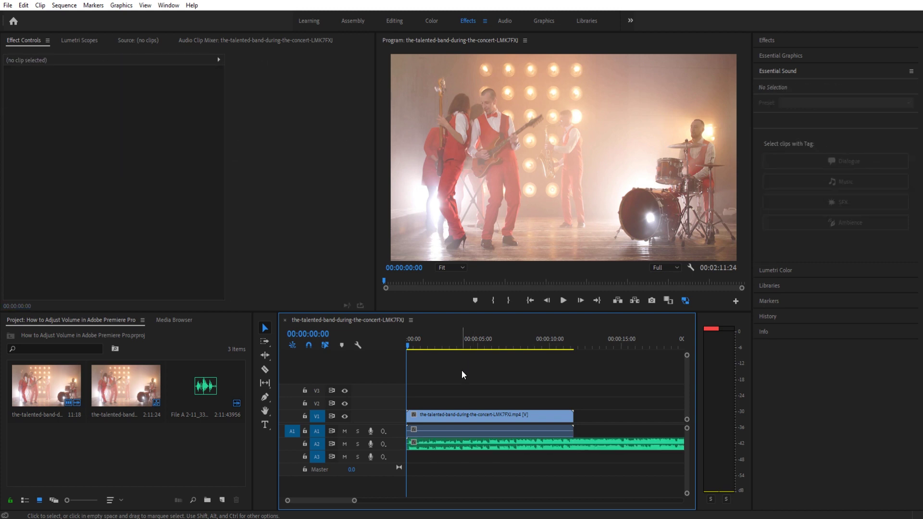
key(space)
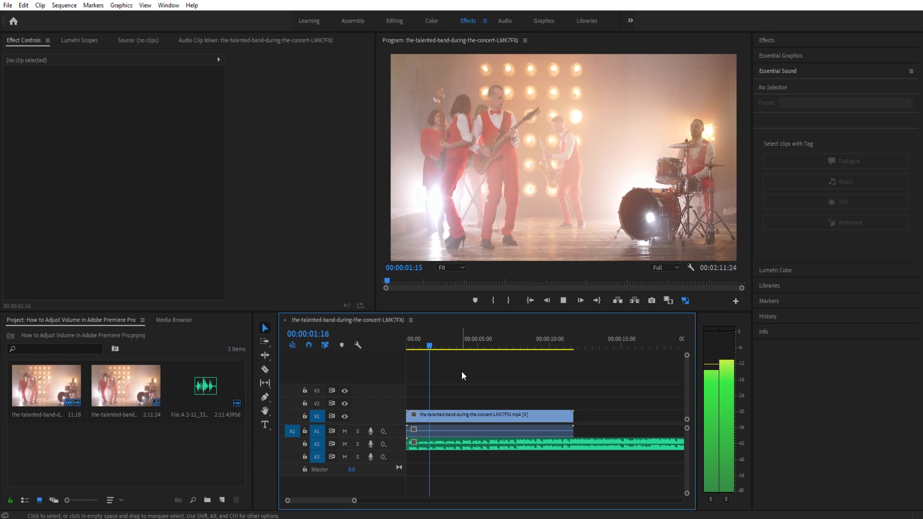
click(450, 416)
click(448, 443)
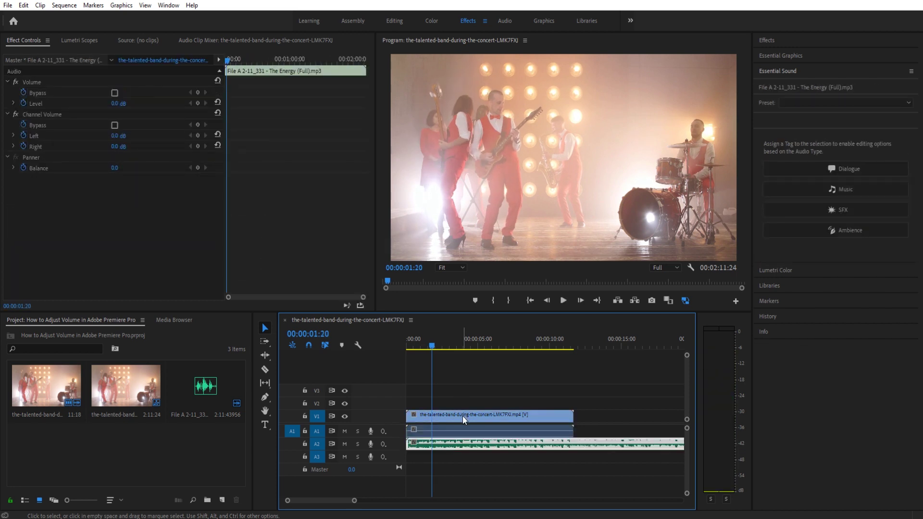
Boost the music clip's audio gain by 6 dB.
right_click(463, 443)
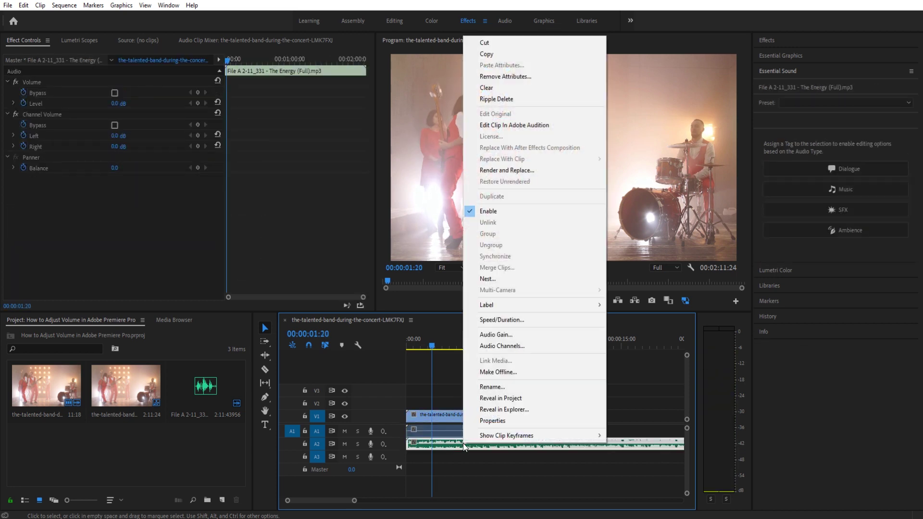
click(480, 458)
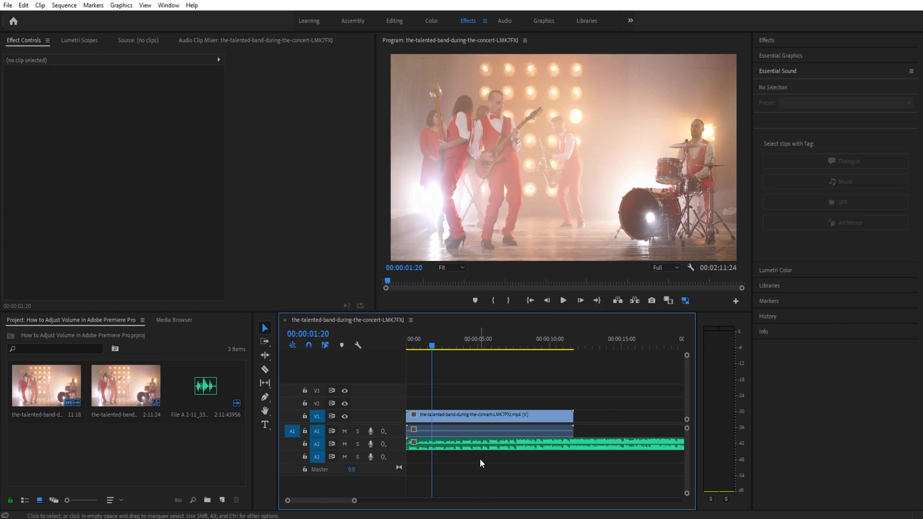
click(478, 445)
key(g)
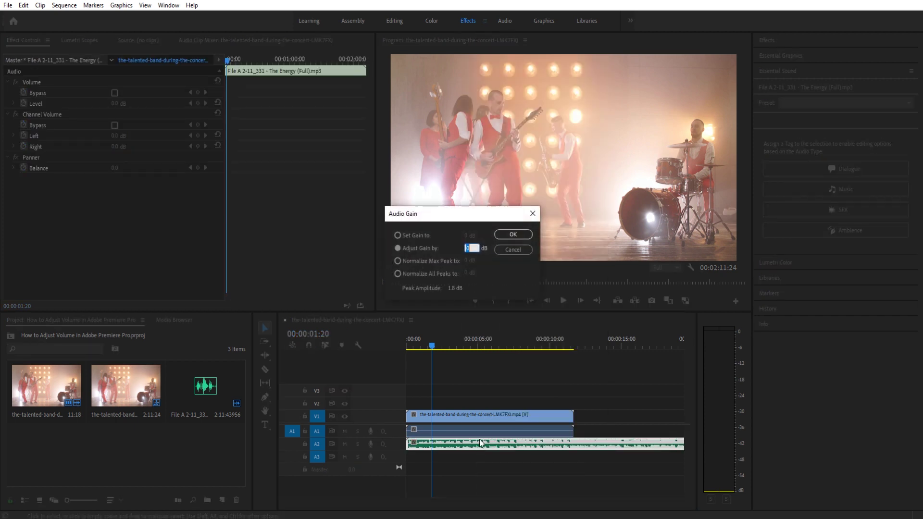
text(6)
click(513, 234)
Set a new Audio Gain adjustment of -2.5 dB for the music clip.
click(604, 415)
click(579, 445)
key(g)
mouse_move(473, 253)
mouse_down()
mouse_move(447, 252)
mouse_move(474, 251)
mouse_move(460, 253)
mouse_up()
drag(470, 248, 472, 248)
click(472, 248)
Apply the -2.5 dB change, then lower the music's gain by a further 5.3 dB.
key(Return)
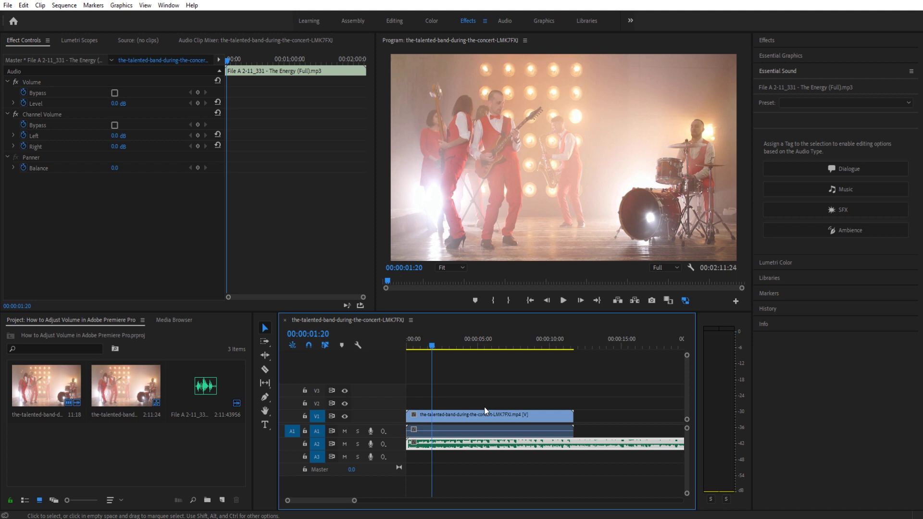
key(g)
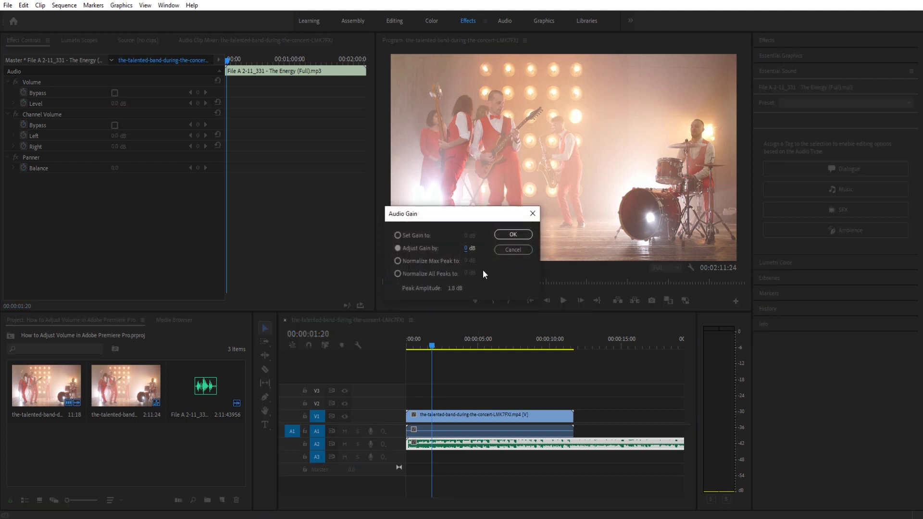
drag(471, 248, 448, 248)
key(Return)
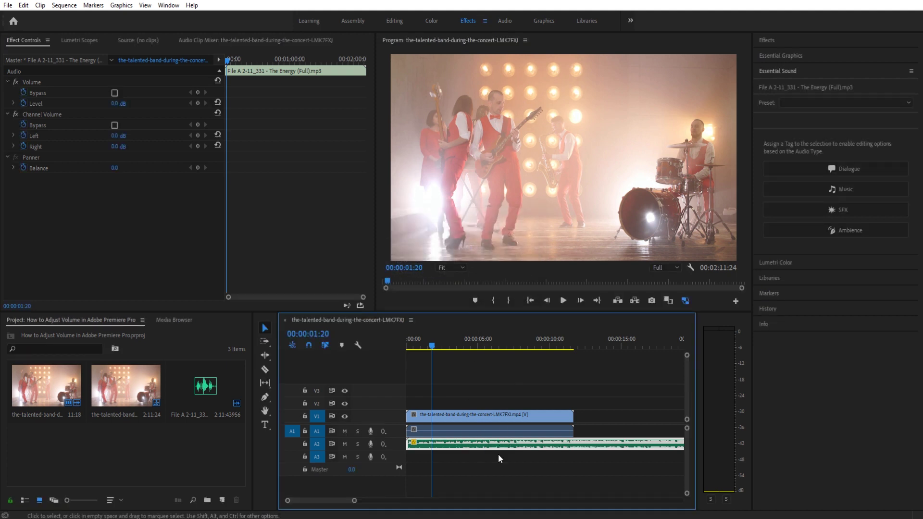
Use Set Gain to, giving the music clip an absolute gain of 0 dB.
click(498, 454)
click(492, 446)
key(g)
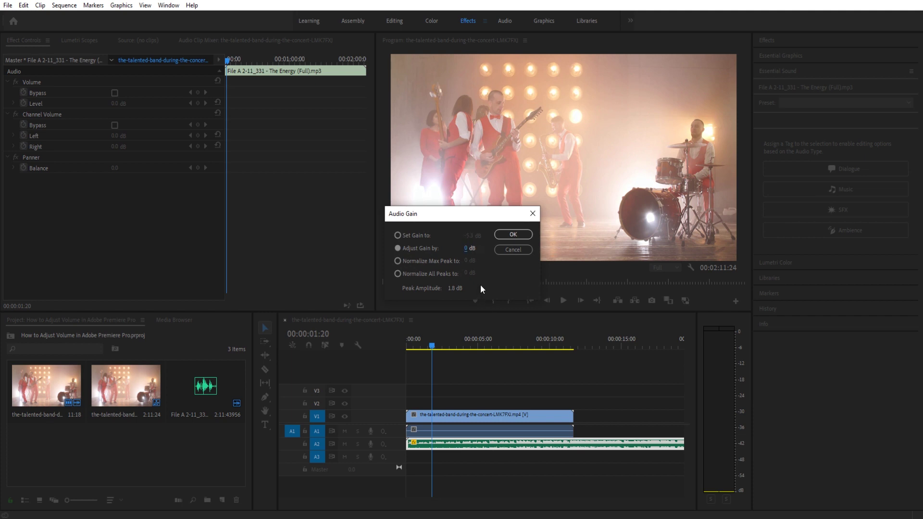
click(467, 248)
click(431, 238)
click(472, 235)
key(Return)
click(503, 407)
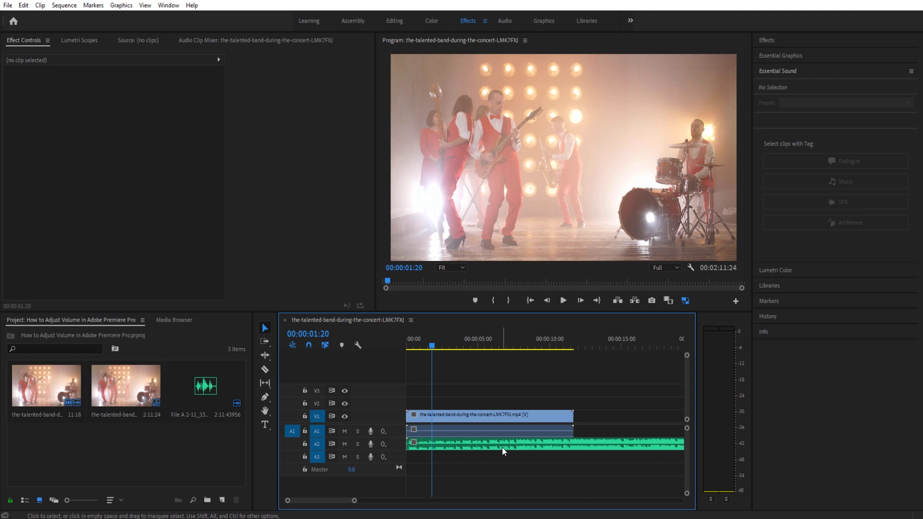
Cut the music's gain by 7.9 dB and listen up to 00:00:03:05.
click(502, 447)
key(g)
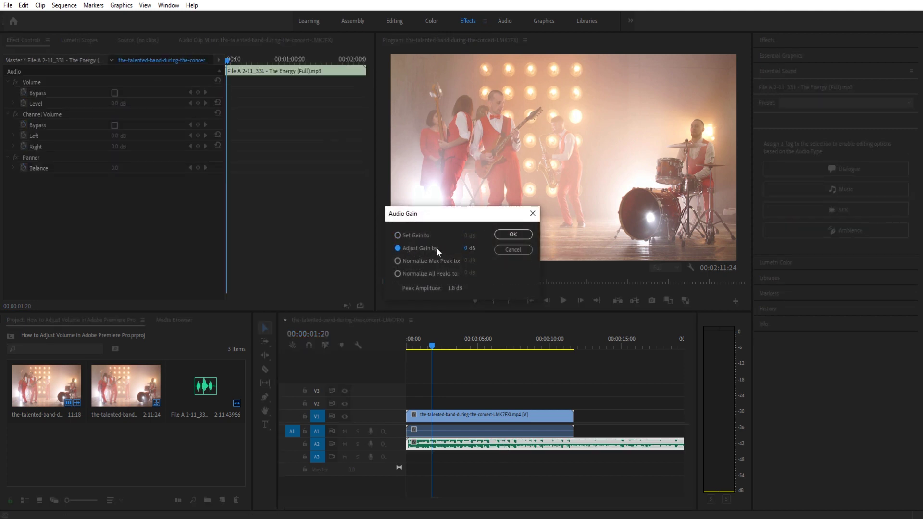
drag(472, 249, 436, 249)
key(Return)
click(504, 406)
key(space)
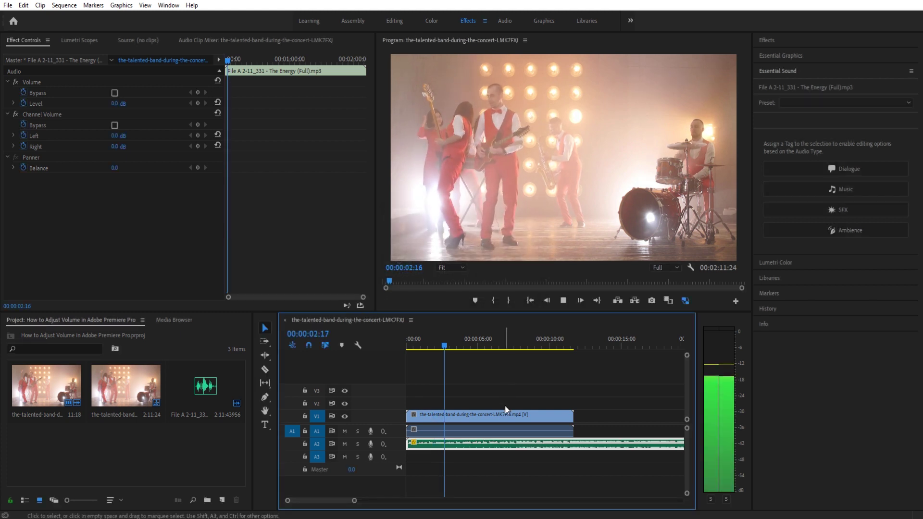
key(space)
Lower the music's gain by another 3 dB and play back the result.
key(g)
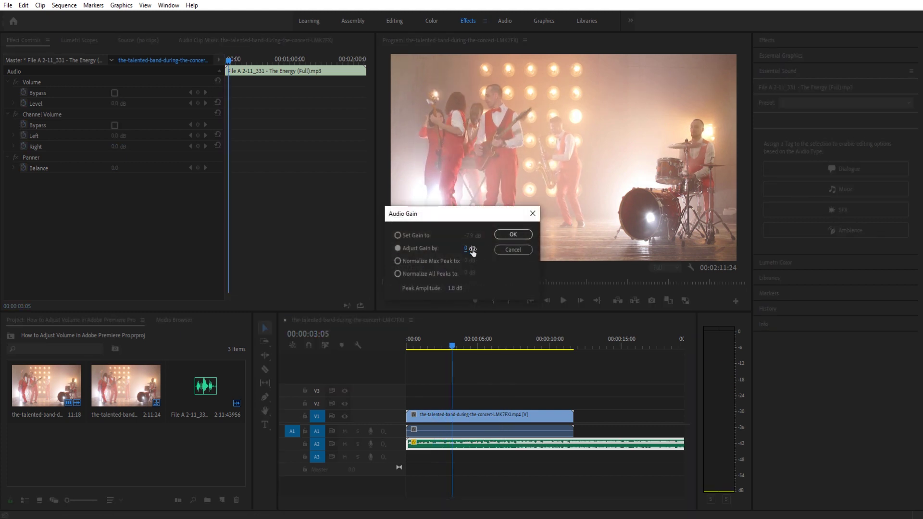
click(505, 235)
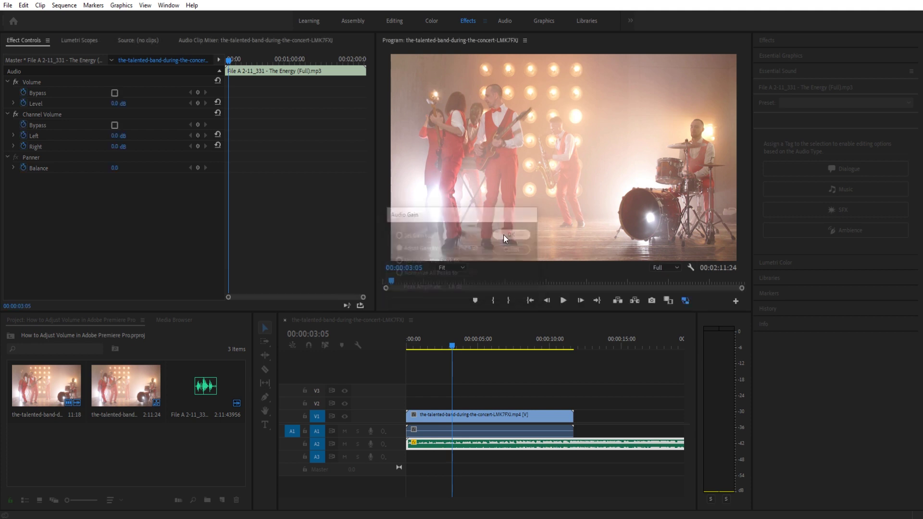
click(500, 411)
key(space)
key(space)
text(g)
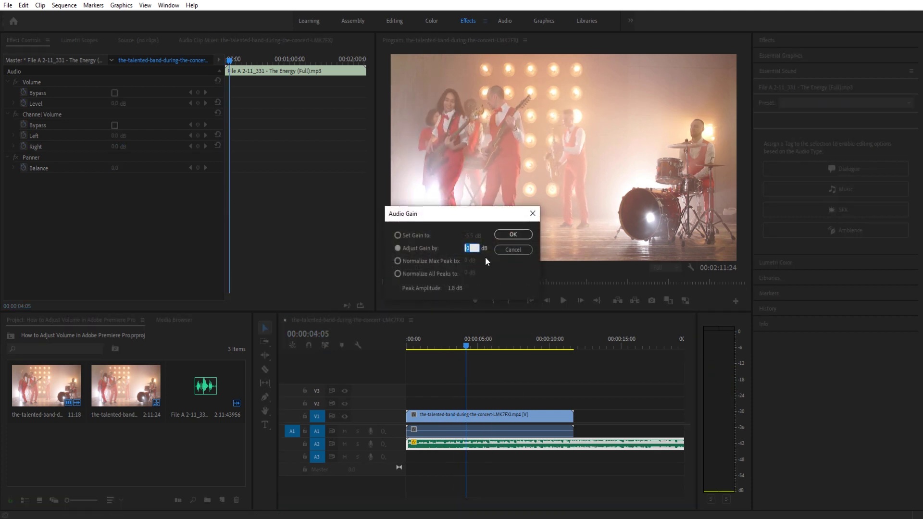
text(-3)
key(Return)
key(space)
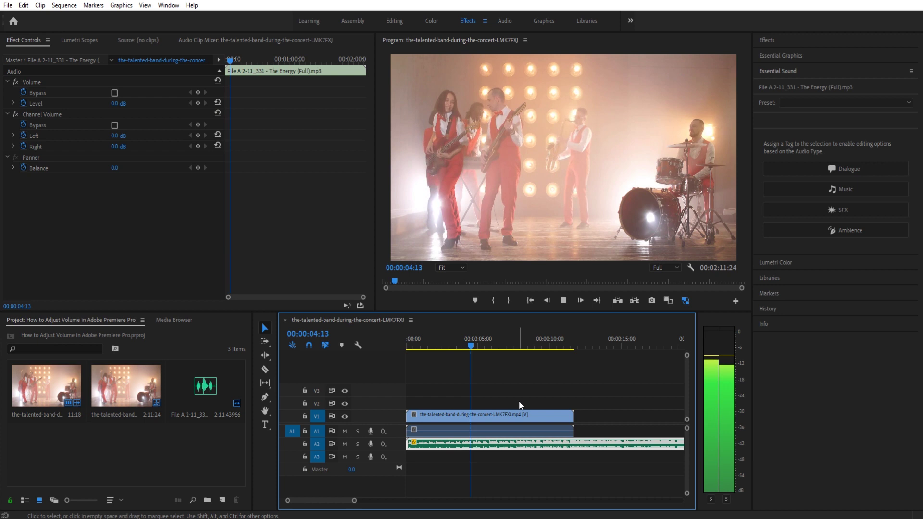
key(space)
key(g)
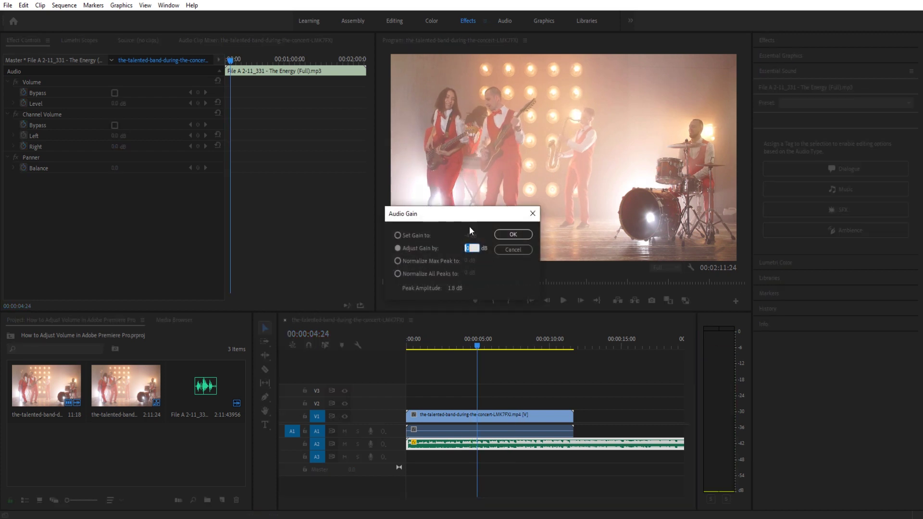
click(499, 238)
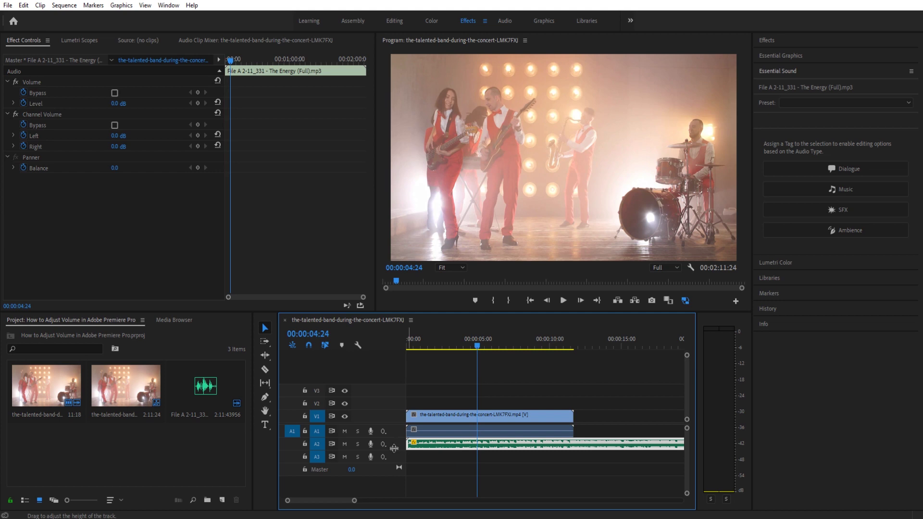
Enlarge track A2 and drag the music's volume line to -6.1 dB, checking it during playback.
drag(394, 450, 450, 481)
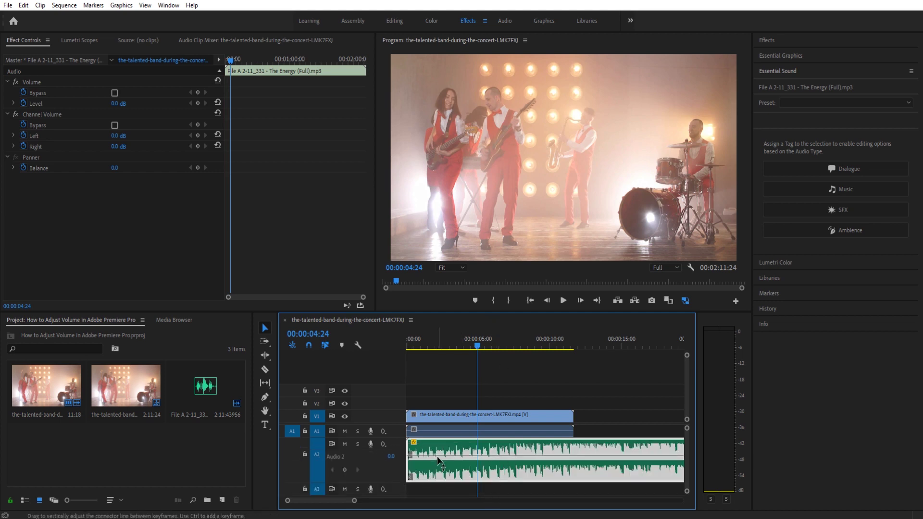
mouse_move(486, 457)
mouse_down()
mouse_move(487, 472)
mouse_move(488, 450)
mouse_move(486, 457)
mouse_up()
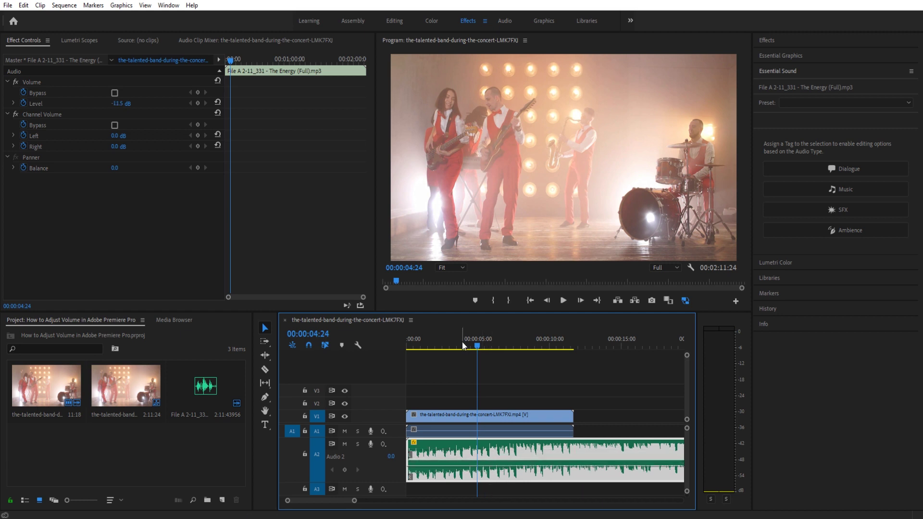
click(440, 342)
key(space)
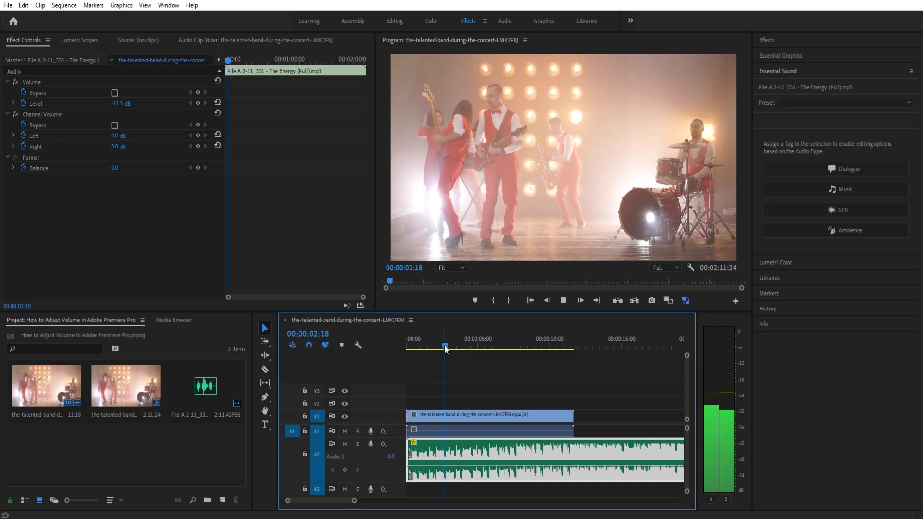
key(space)
drag(474, 473, 487, 455)
key(space)
key(space)
Add a volume keyframe at the music's start pulled down to silence, and preview the fade-in.
click(404, 346)
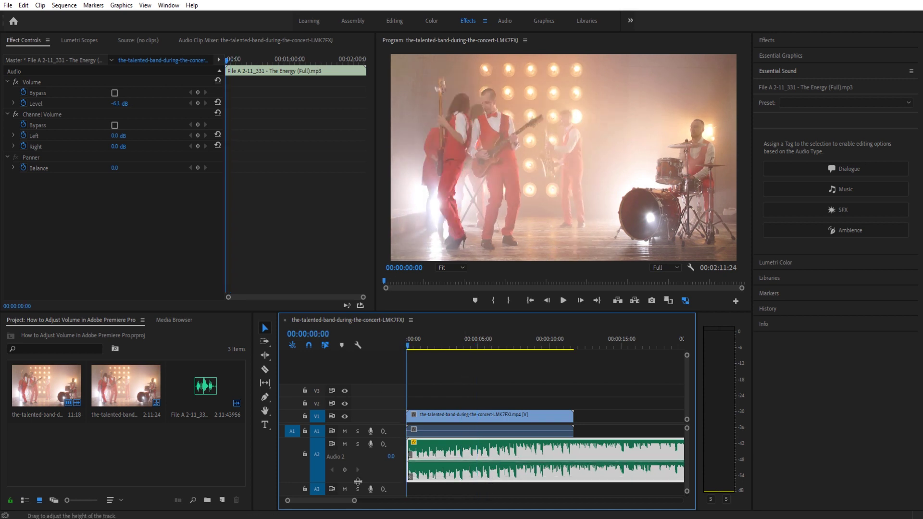
click(344, 470)
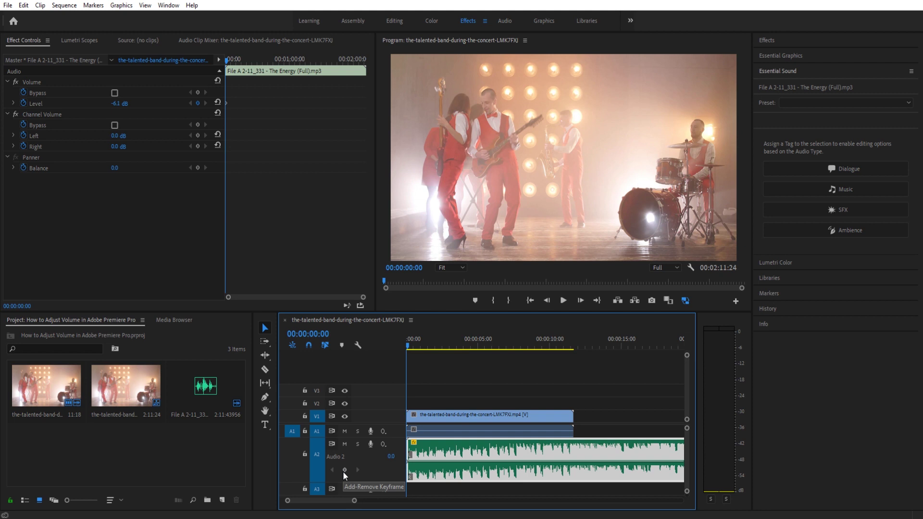
drag(428, 346, 450, 350)
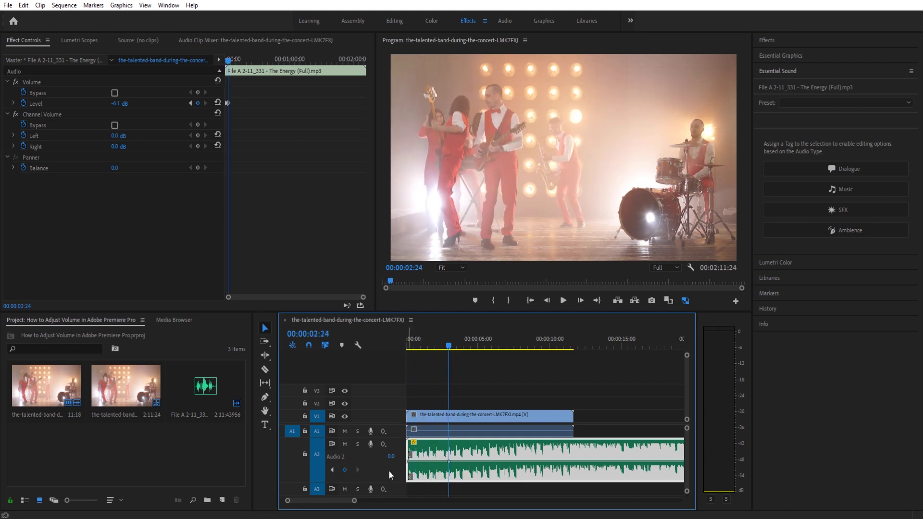
drag(410, 462, 411, 477)
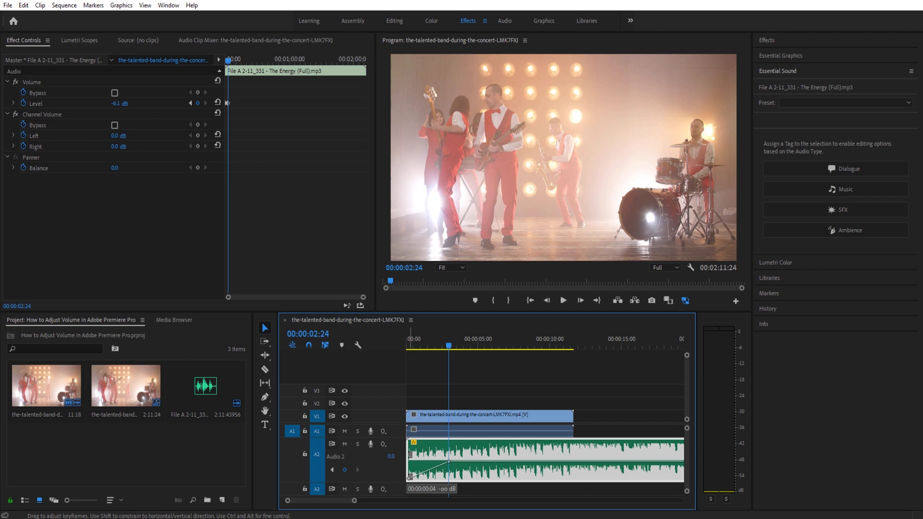
click(414, 347)
key(space)
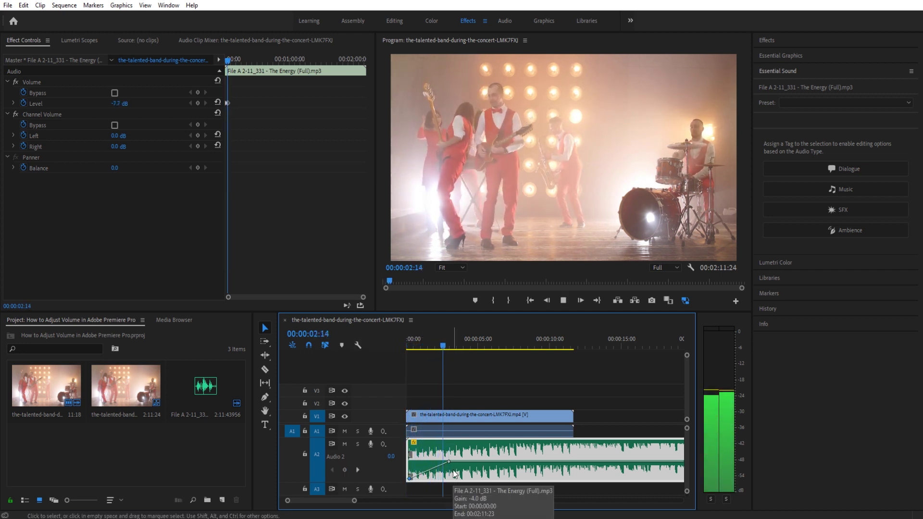
key(space)
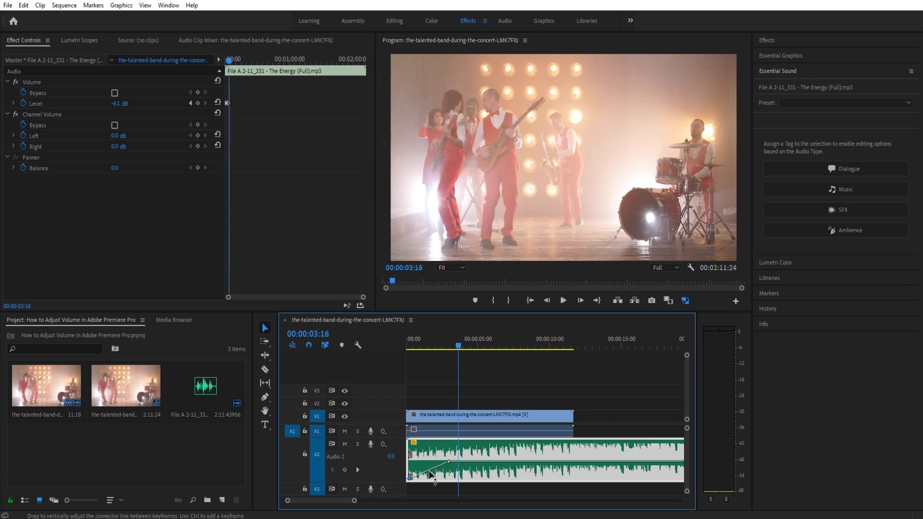
Raise a keyframe near five seconds to about 1.5 dB, then drop the volume to -37.6 dB around 00:00:06:21.
click(482, 347)
click(344, 470)
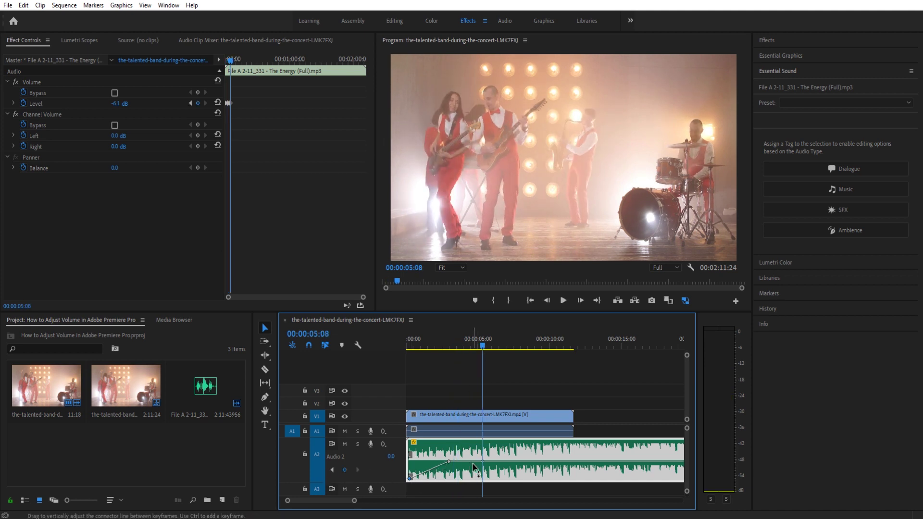
drag(482, 461, 484, 454)
drag(495, 343, 504, 343)
drag(504, 454, 508, 478)
click(438, 346)
key(space)
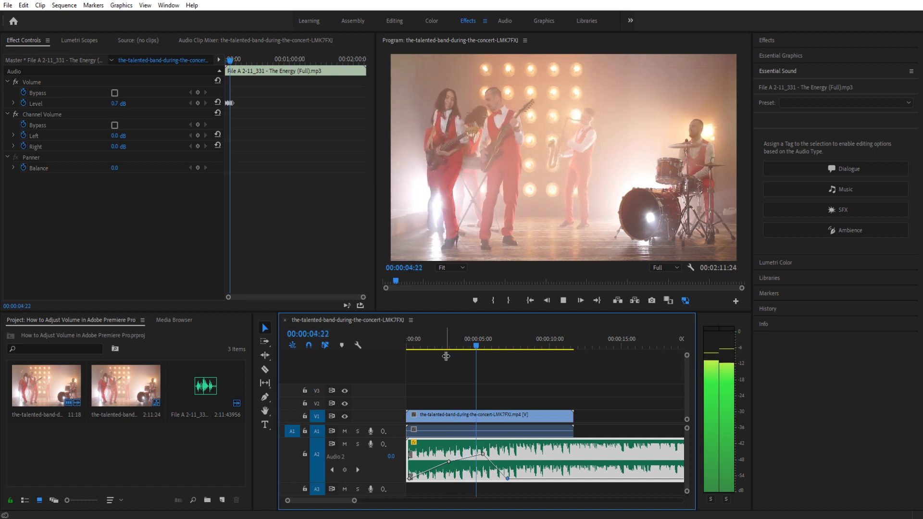
key(space)
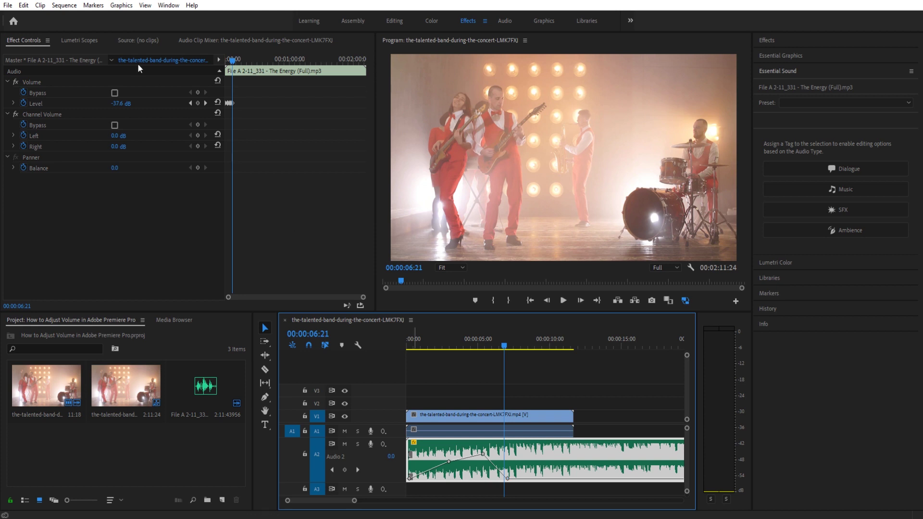
In Effect Controls, key the music's Level at 00:00:08:16, entering -1 dB then raising it to 6.0 dB.
click(120, 229)
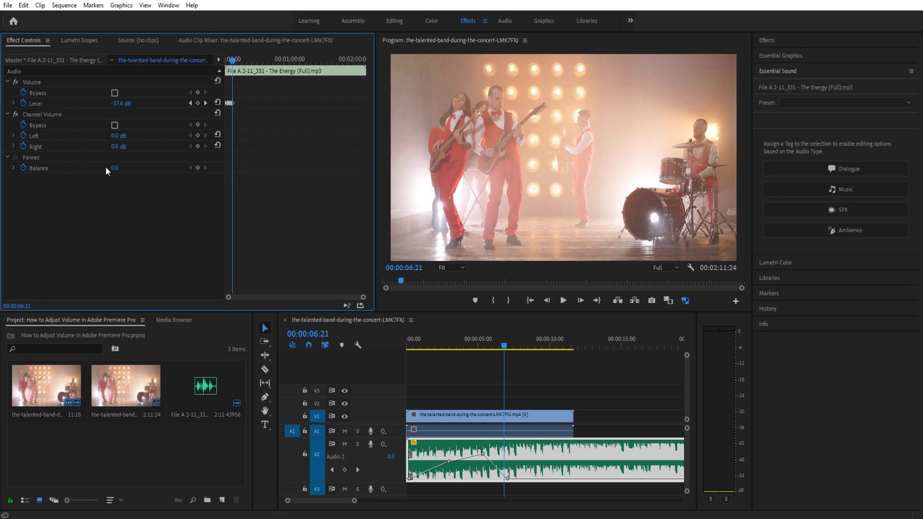
click(476, 448)
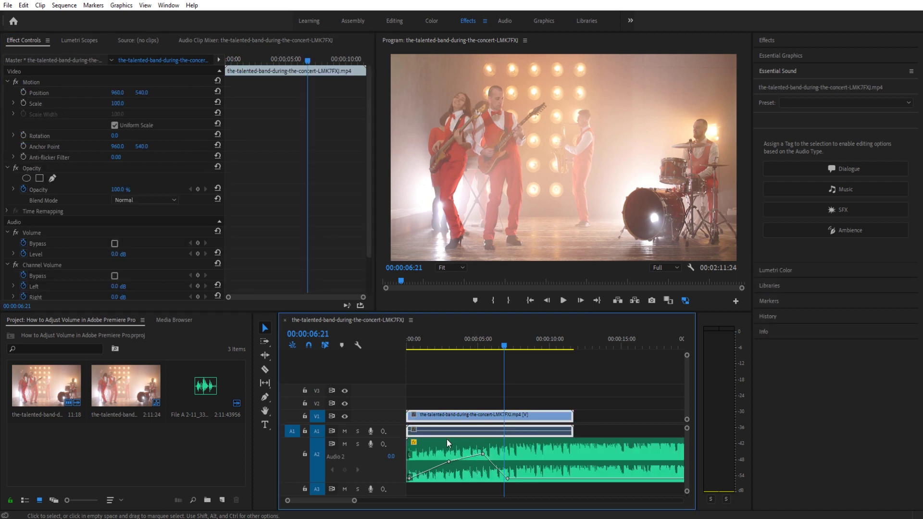
click(465, 452)
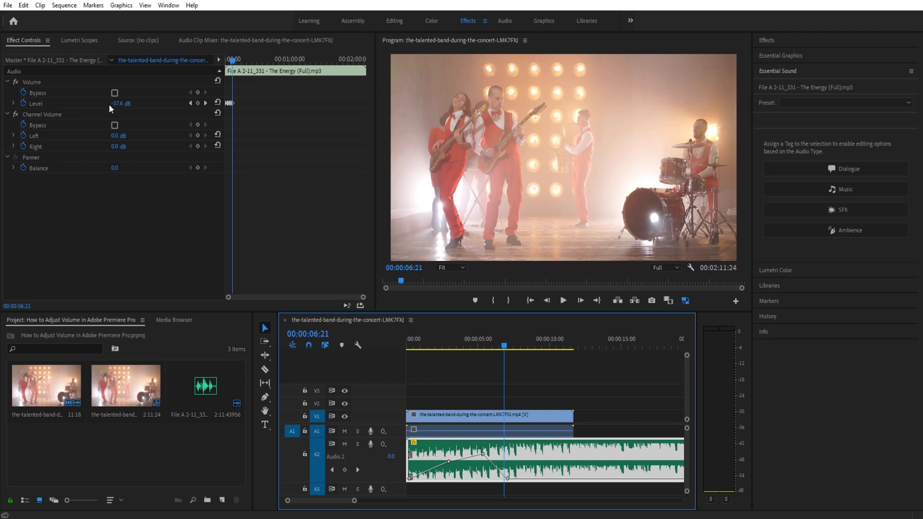
mouse_move(117, 104)
mouse_down()
mouse_move(146, 103)
mouse_move(116, 107)
mouse_up()
click(527, 344)
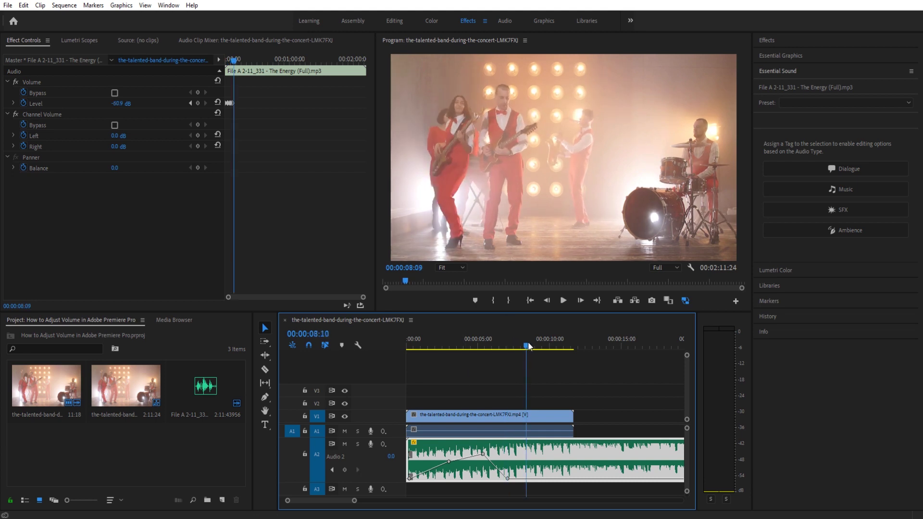
drag(528, 342, 530, 342)
click(116, 104)
text(-1)
key(Return)
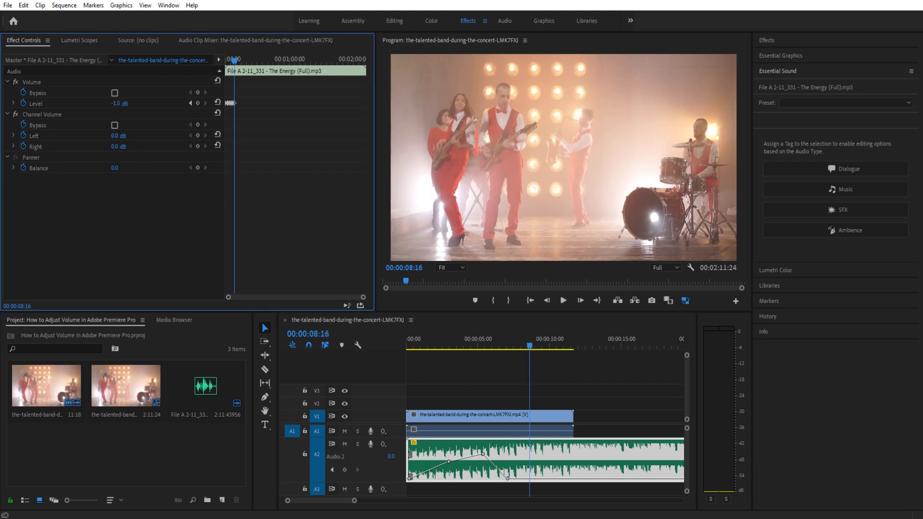
drag(116, 103, 126, 104)
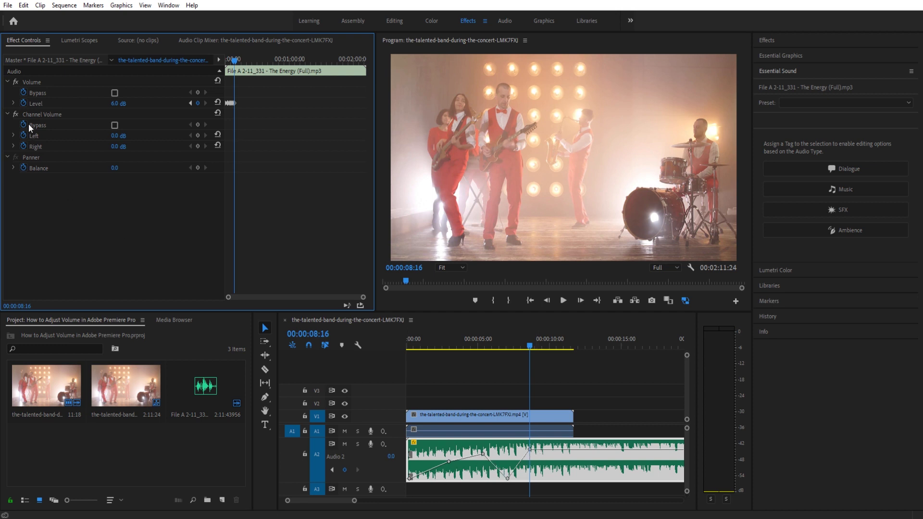
Turn off Level keyframing, deleting all volume keyframes, and set a constant 3.4 dB level.
click(24, 103)
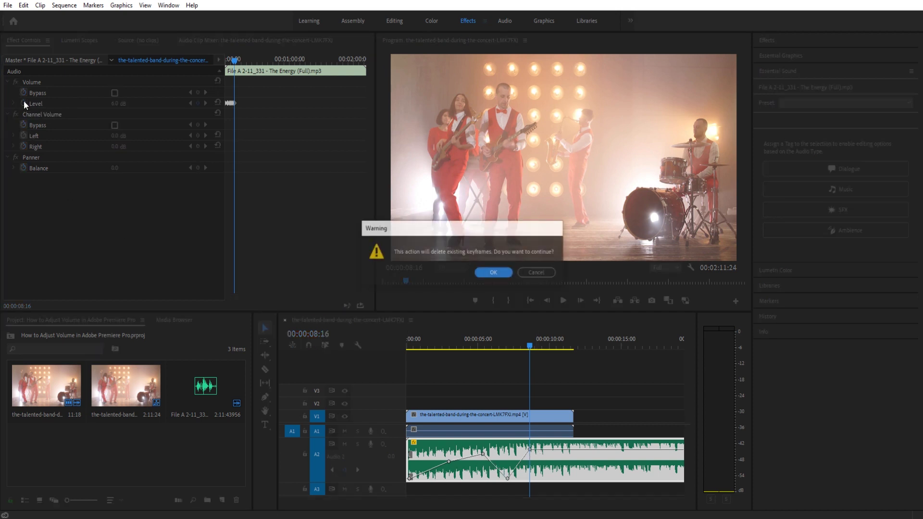
click(507, 276)
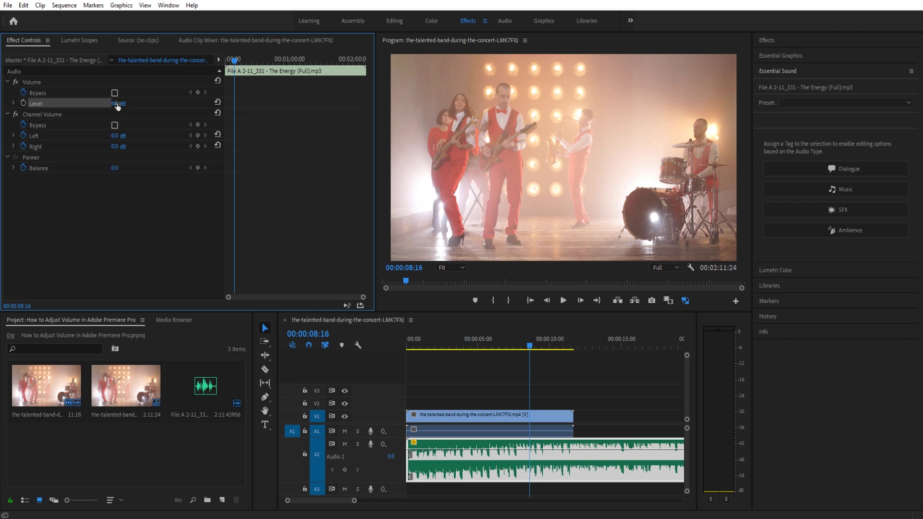
mouse_move(118, 106)
mouse_down()
mouse_move(136, 103)
mouse_move(120, 103)
mouse_up()
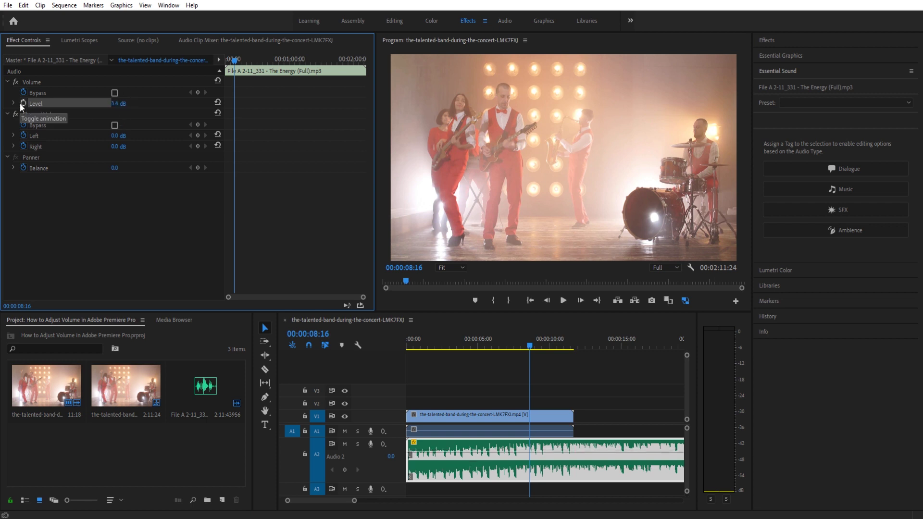
click(445, 426)
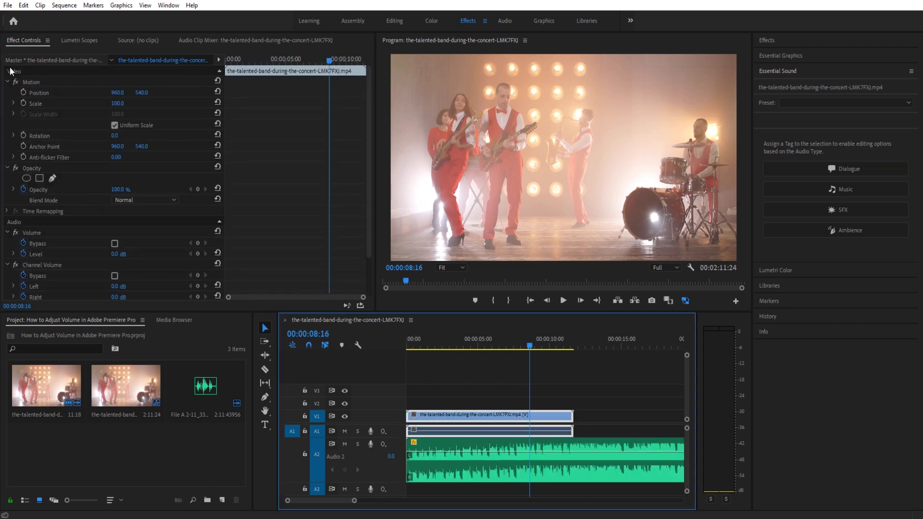
scroll(72, 198, down, 3)
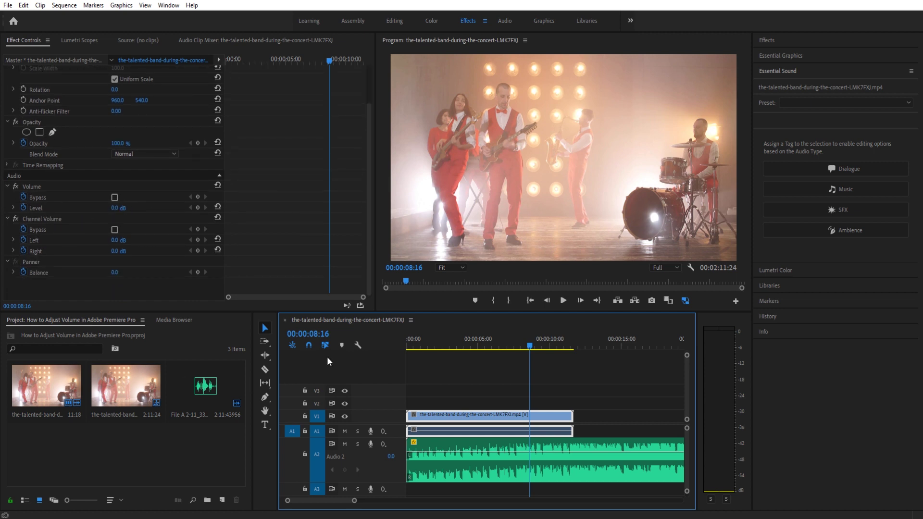
click(538, 363)
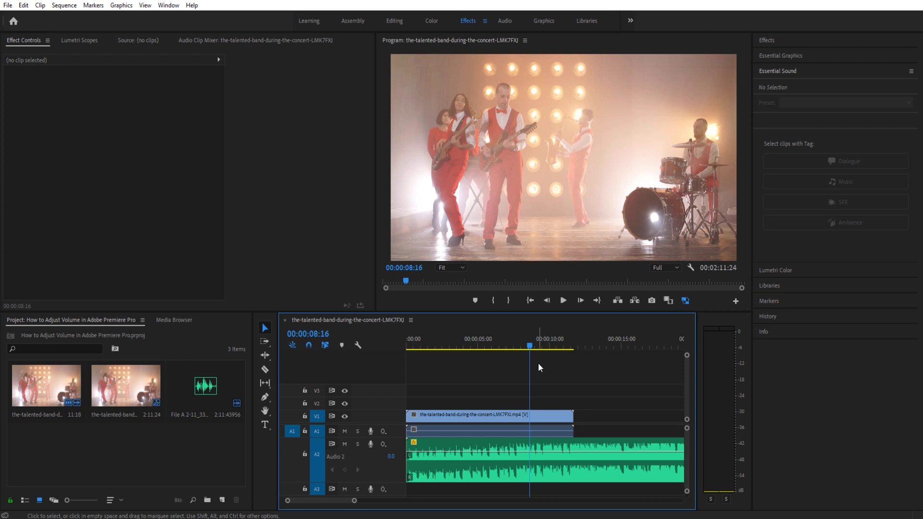